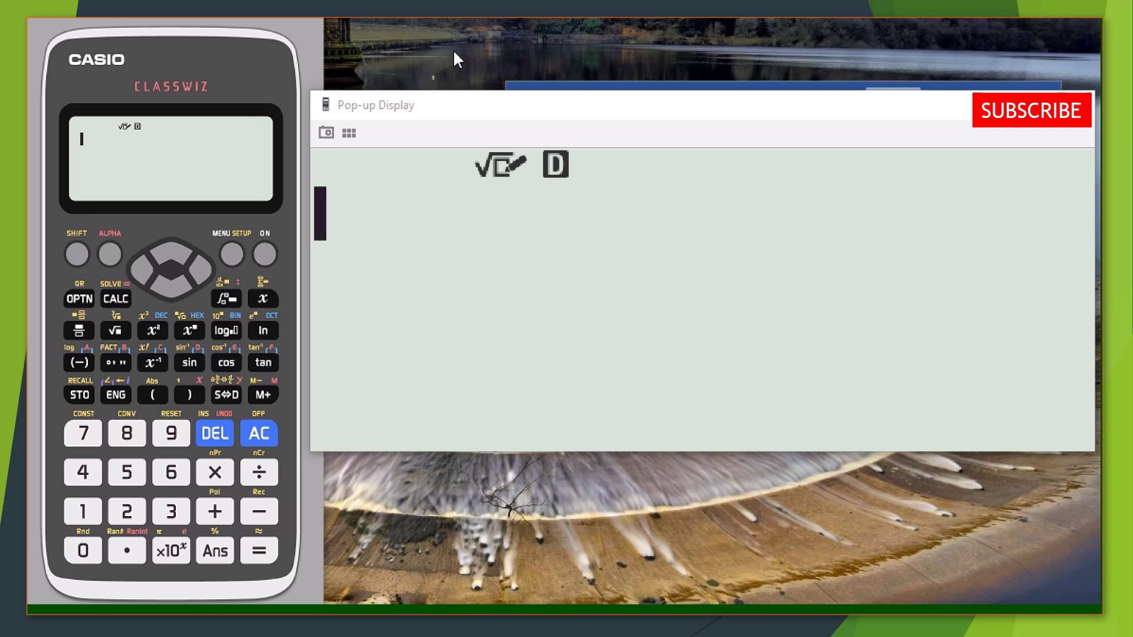
Step: Bring the Word note posing the -2+2i rectangular-to-polar problem to the front
left_click(538, 88)
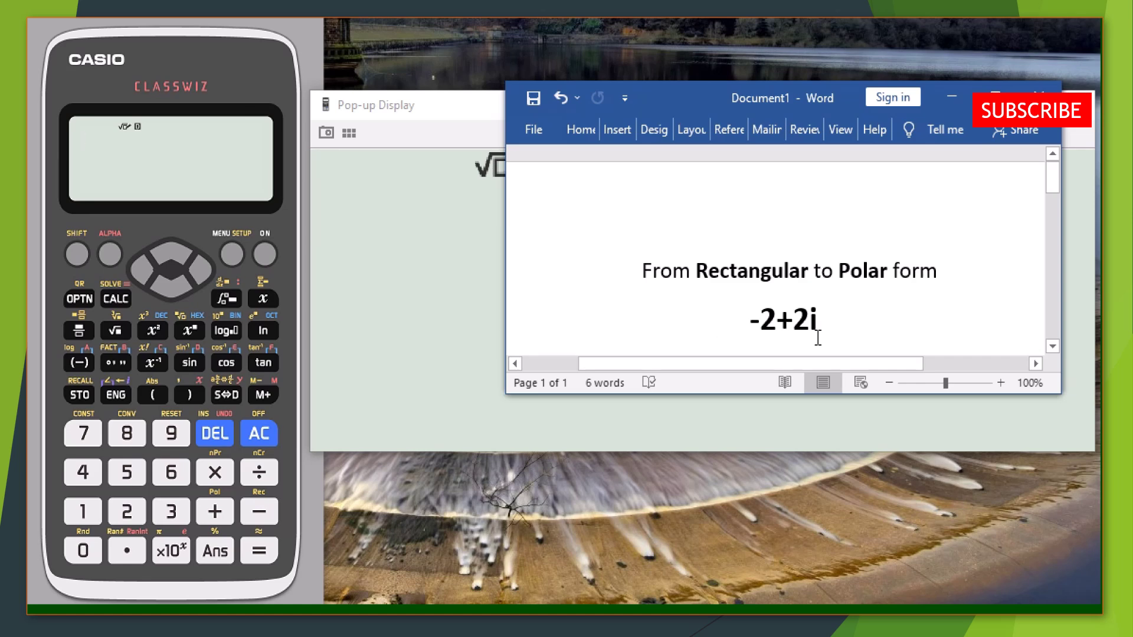
Step: Put the calculator's enlarged pop-up display back in front of the Word note
left_click(433, 180)
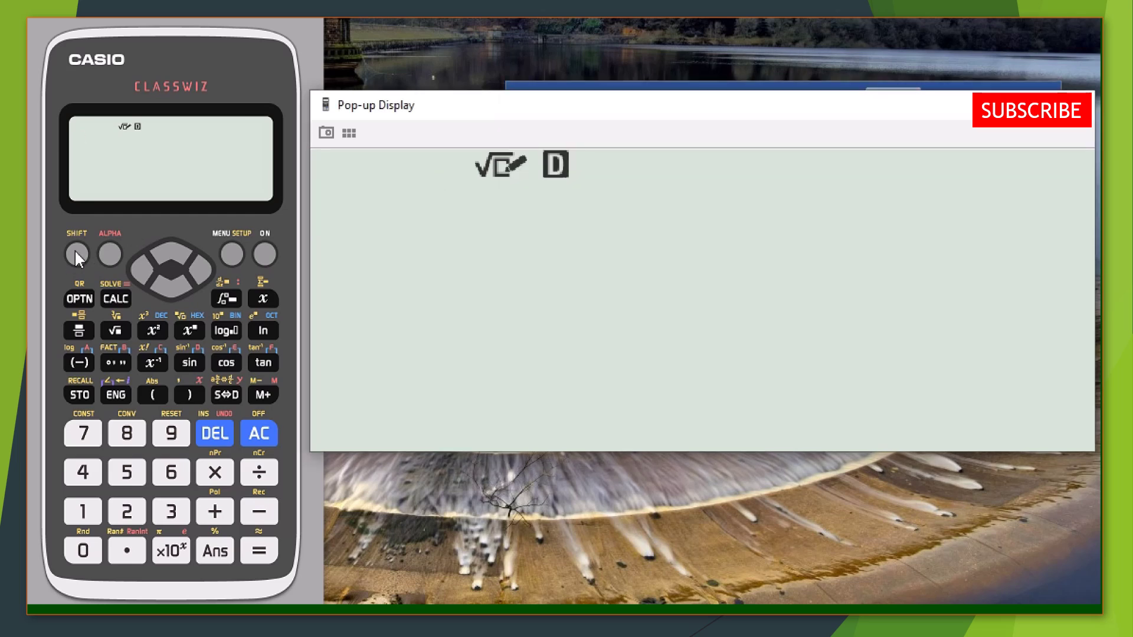
Step: Choose mode 2, Complex, from the calculator's MENU
left_click(232, 255)
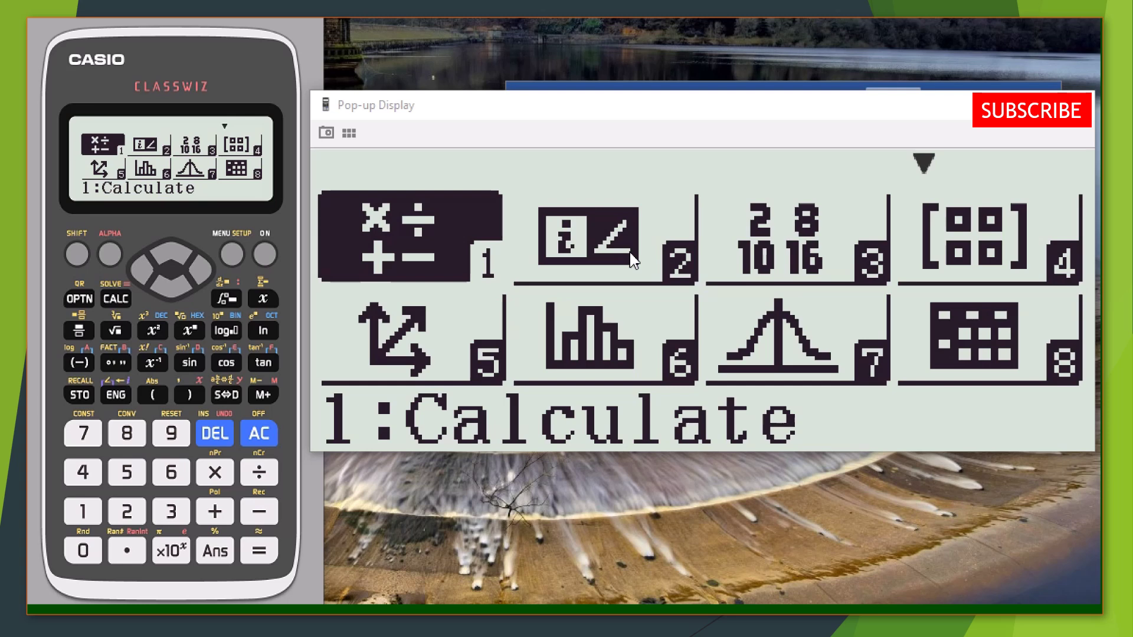
key("2")
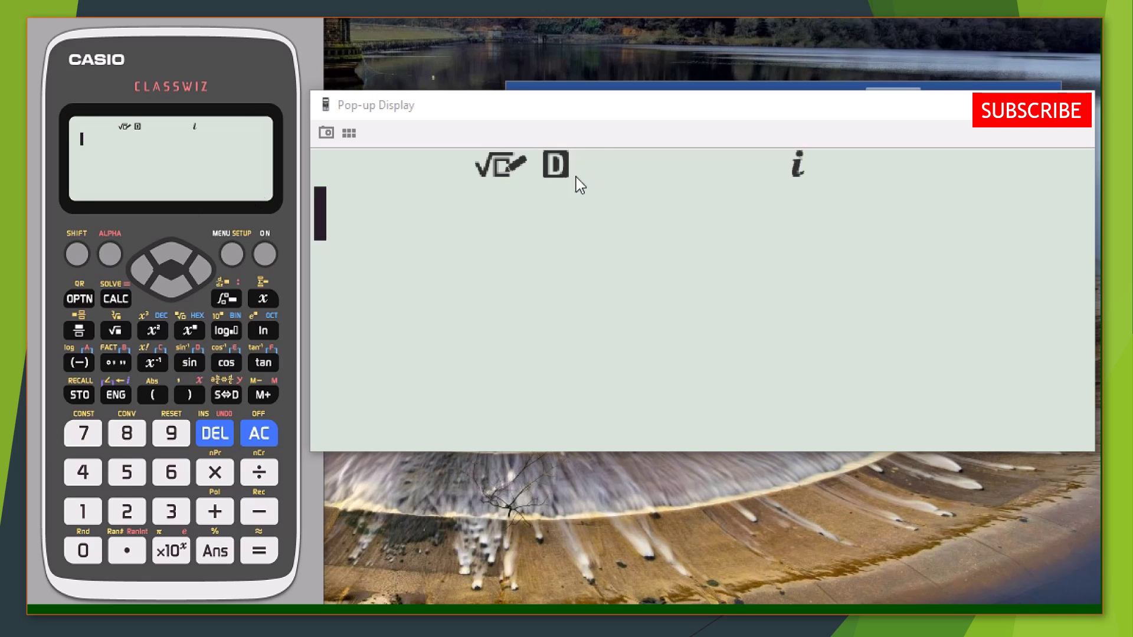
Step: Set the Angle Unit to Radian in the calculator's SHIFT SETUP menu
left_click(83, 253)
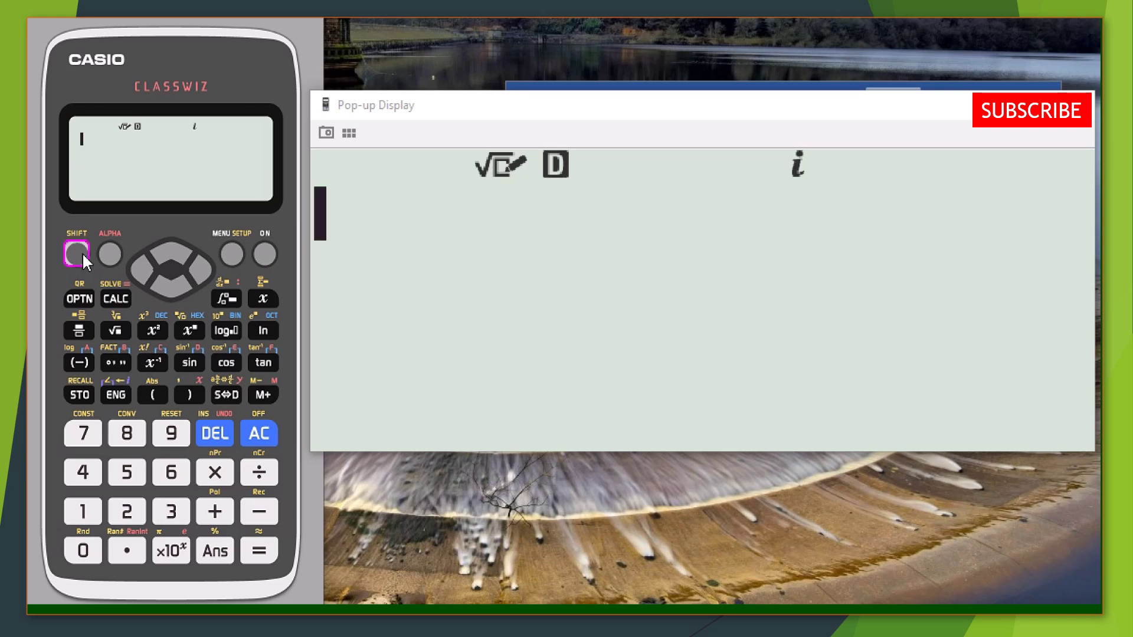
left_click(232, 254)
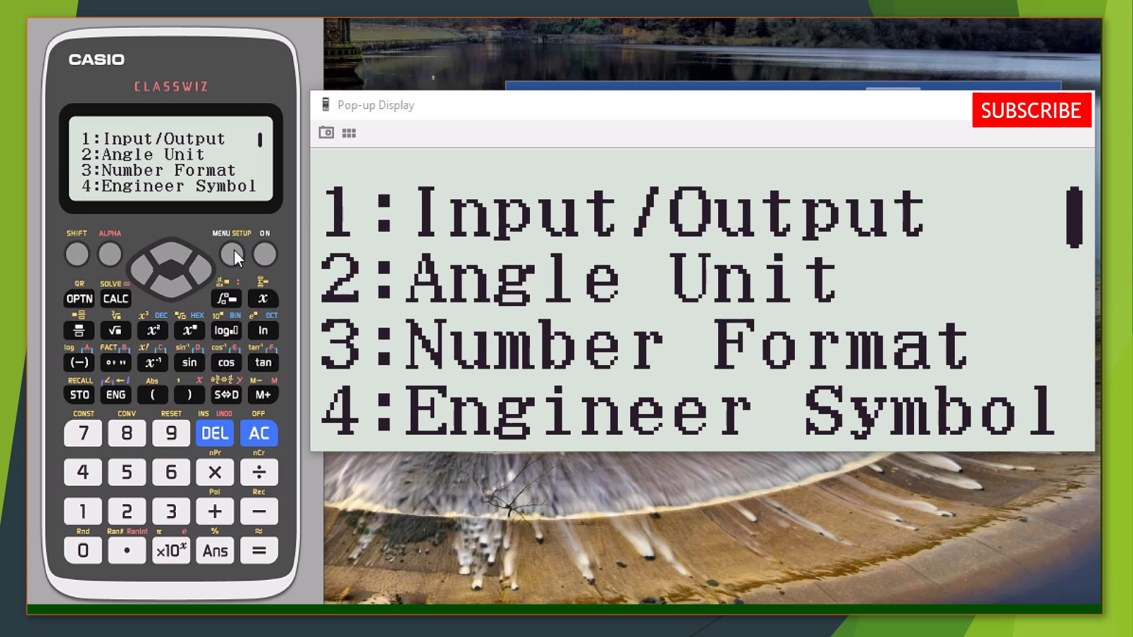
key("2")
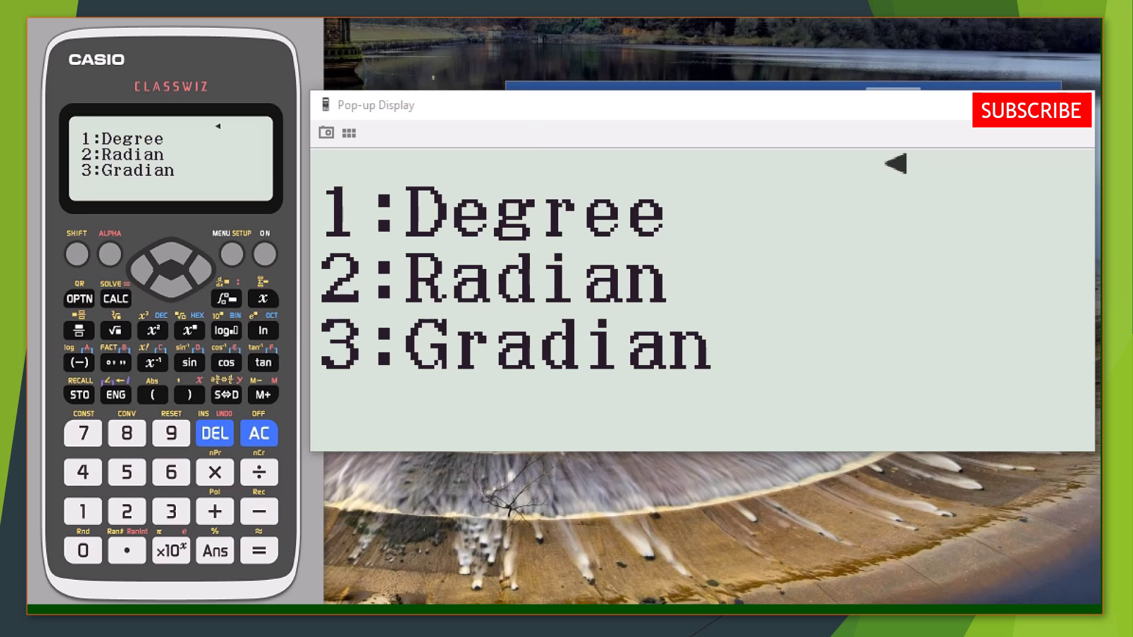
left_click(127, 511)
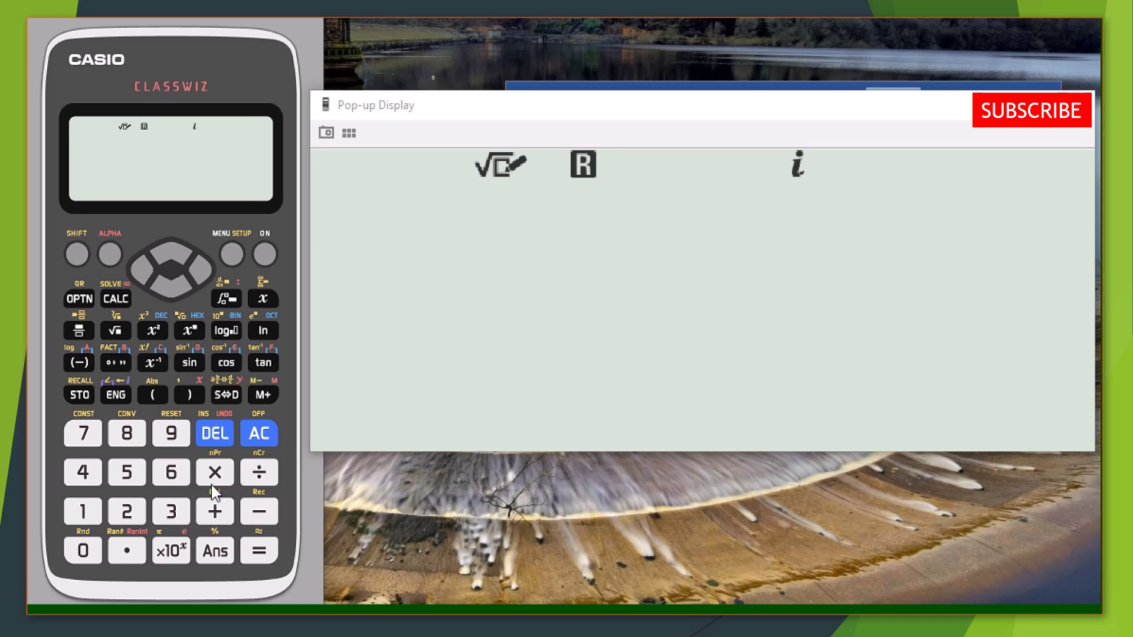
Step: Type the complex number -2+2i, using ENG for the imaginary unit i
left_click(262, 512)
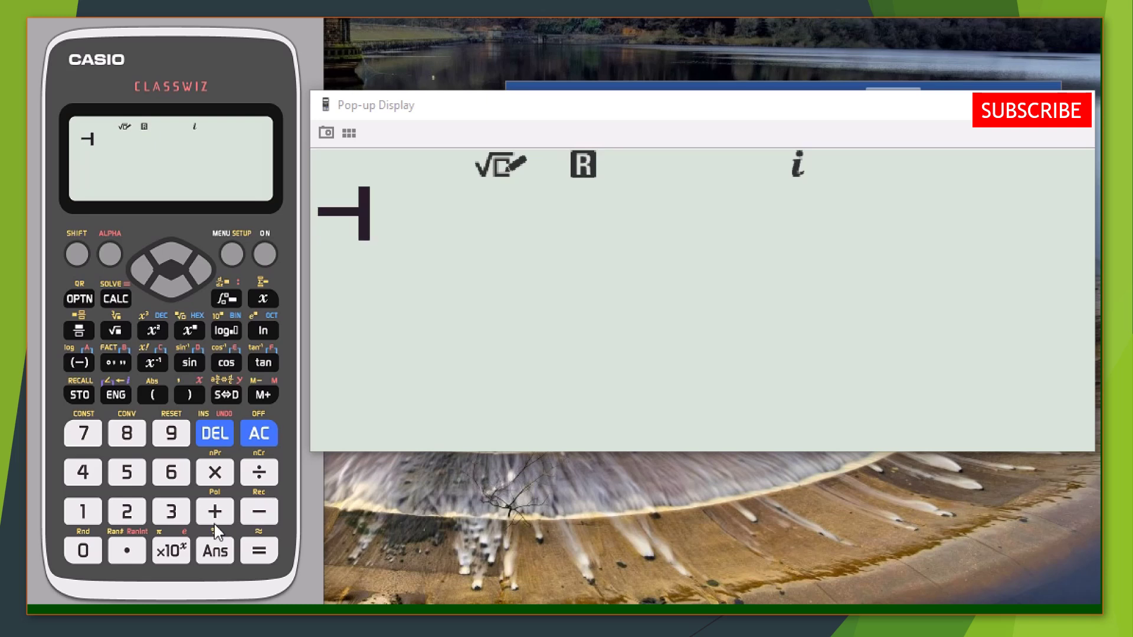
left_click(130, 512)
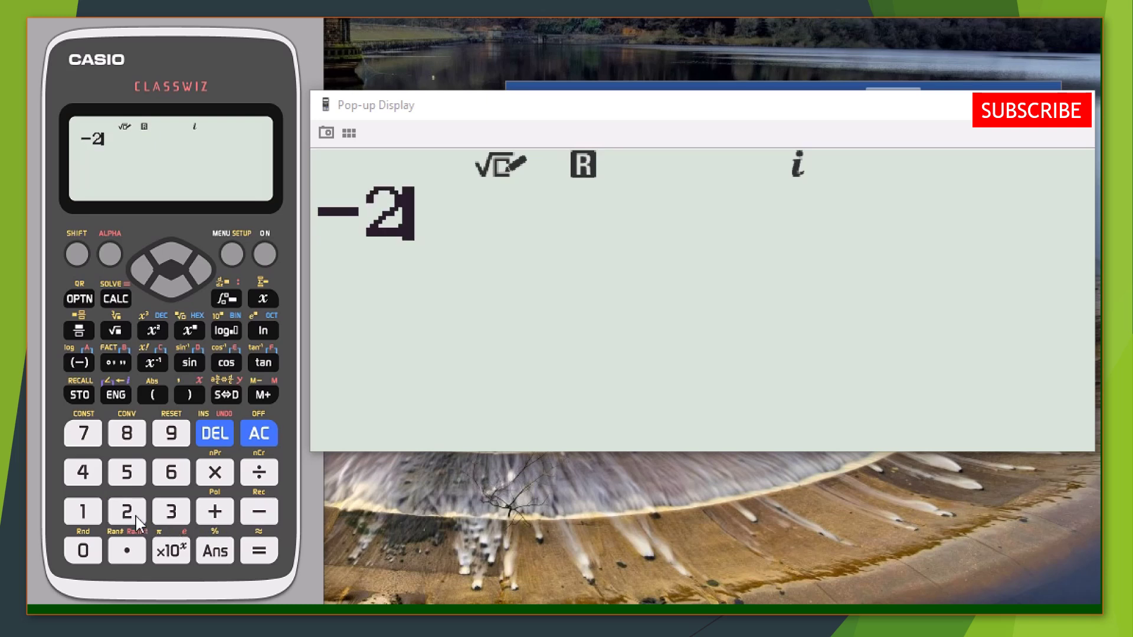
left_click(215, 511)
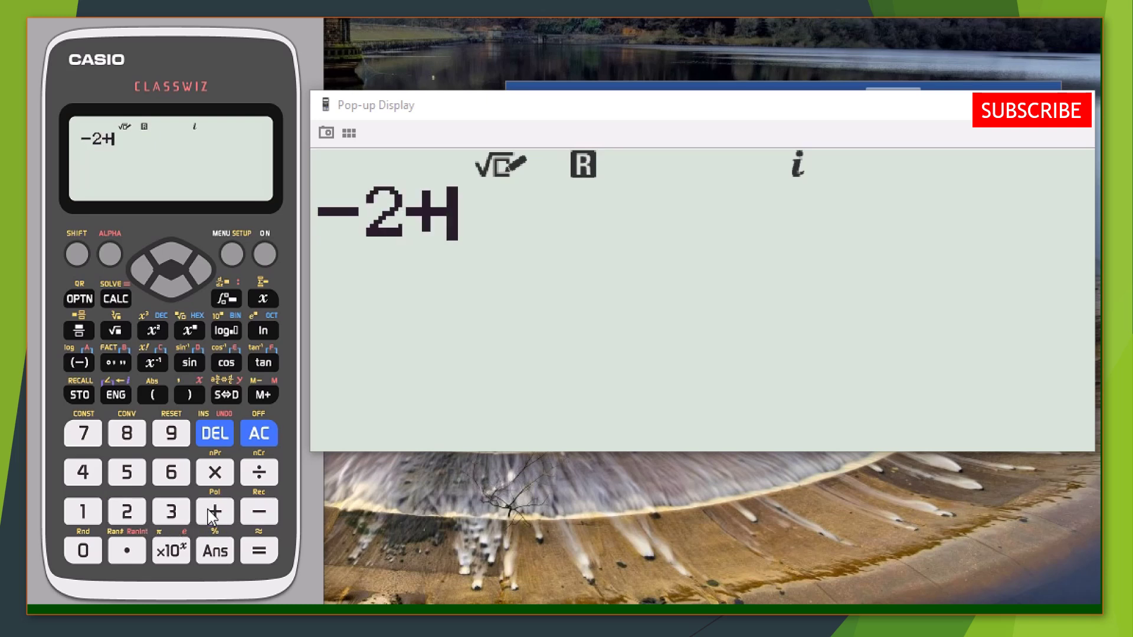
left_click(134, 522)
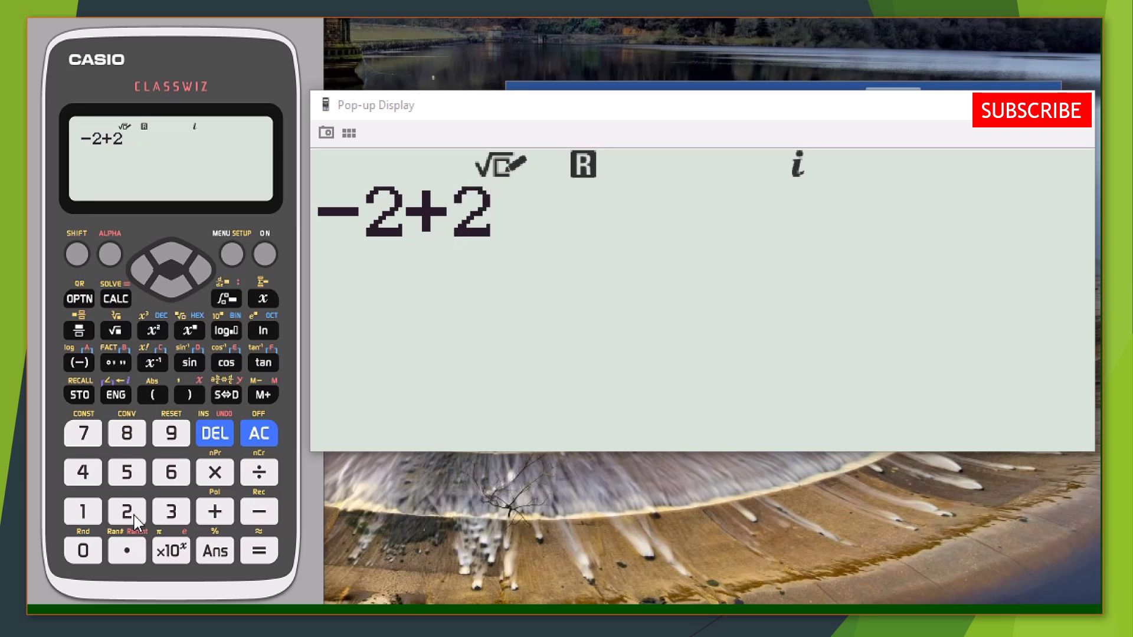
left_click(118, 394)
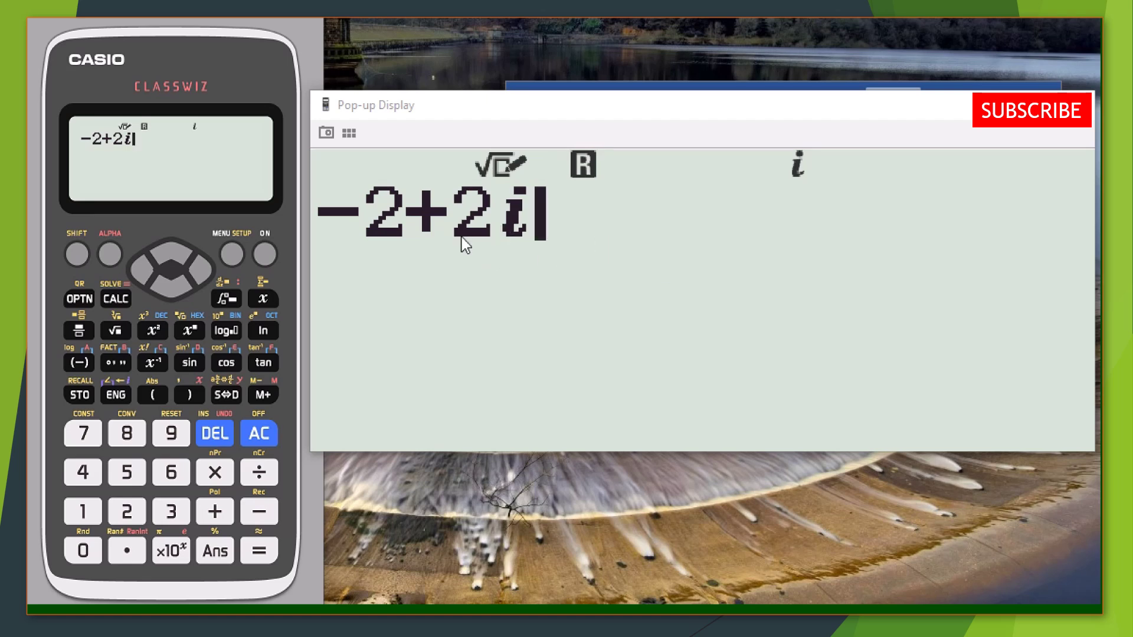
Step: Apply ▸r∠θ from the OPTN second page to -2+2i and evaluate it
left_click(78, 296)
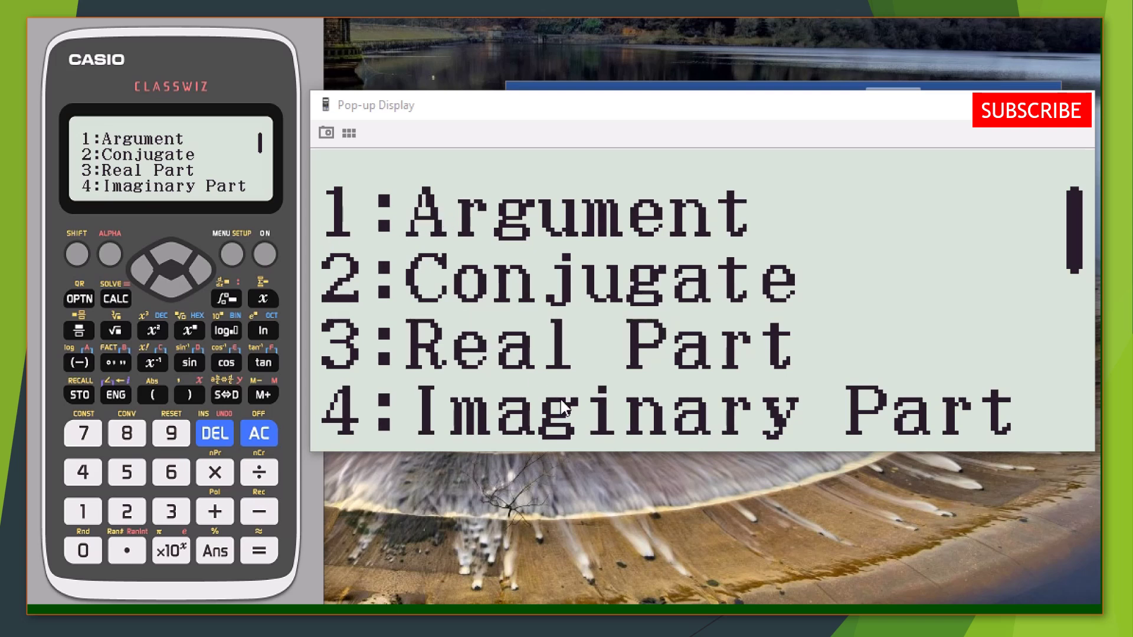
left_click(175, 293)
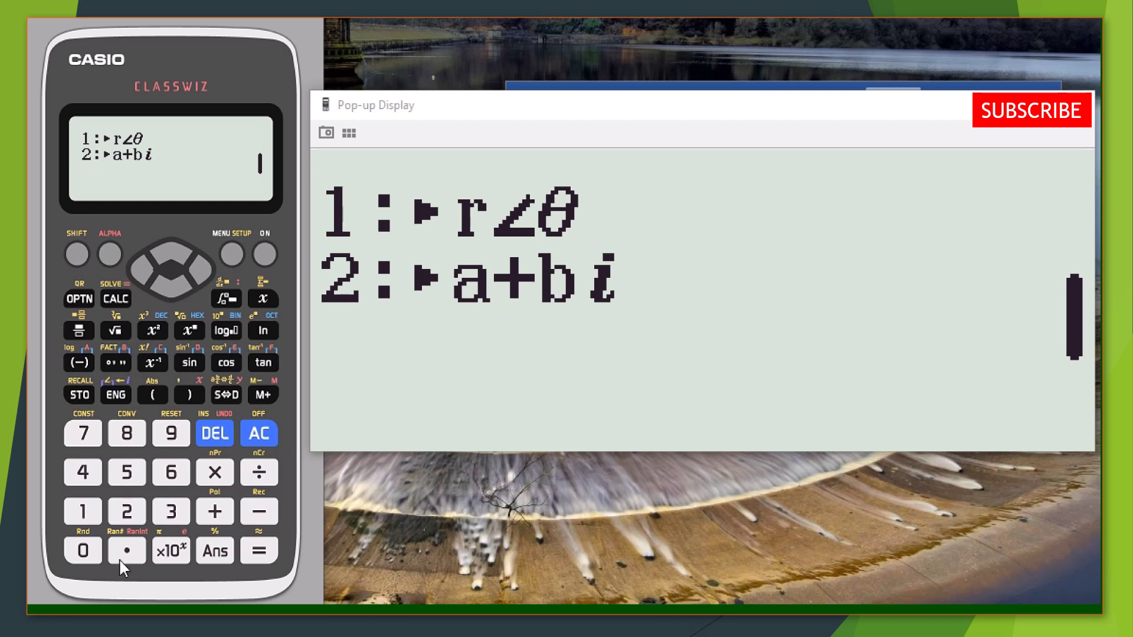
key("1")
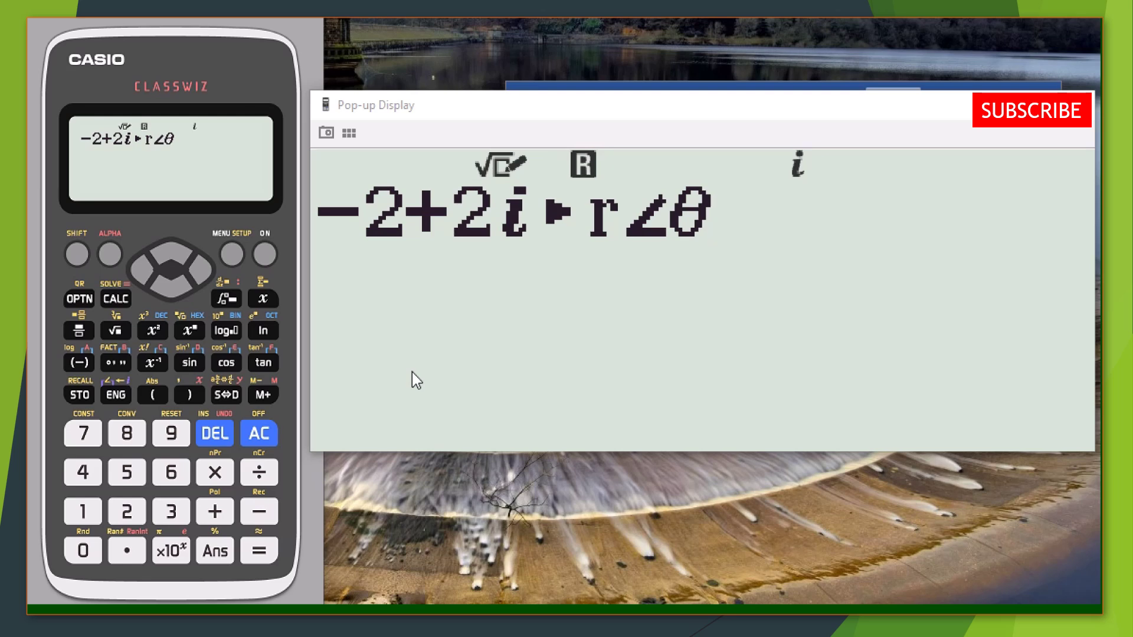
key("Return")
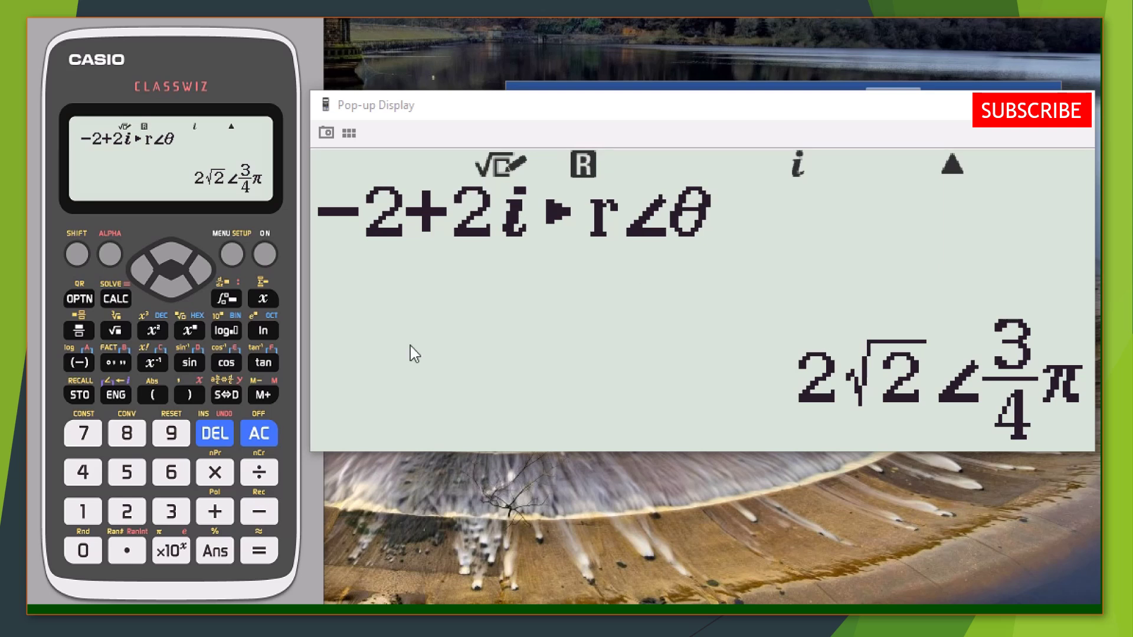
Step: Clear the display after reading the 2√2∠(3/4)π result
left_click(265, 254)
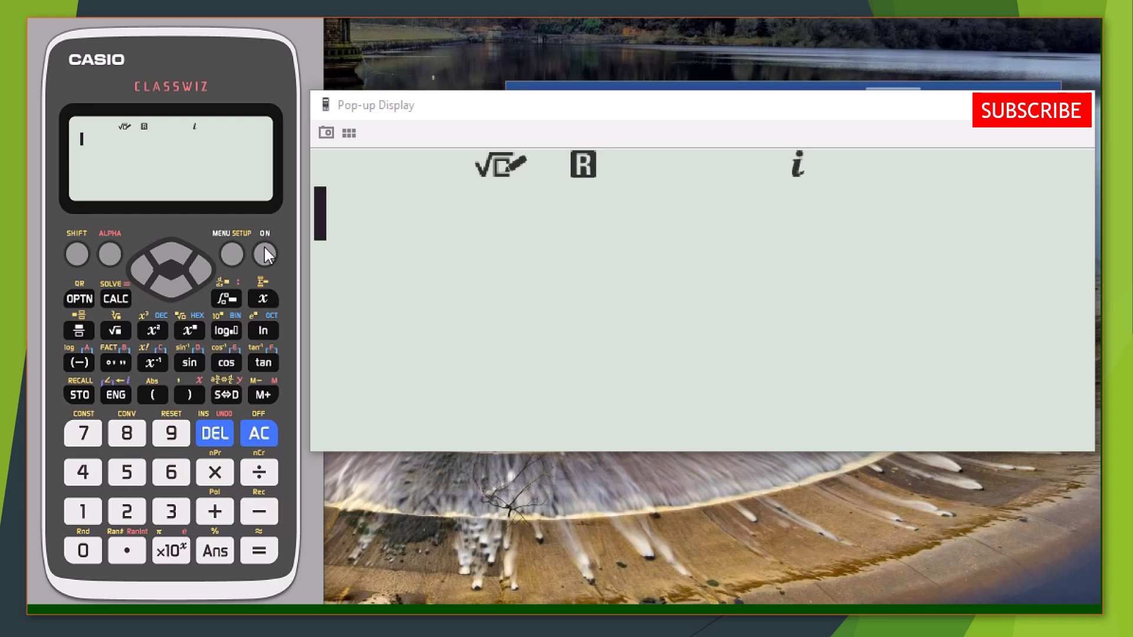
Step: Enter the modulus 2√2 followed by the ∠ angle symbol
left_click(128, 508)
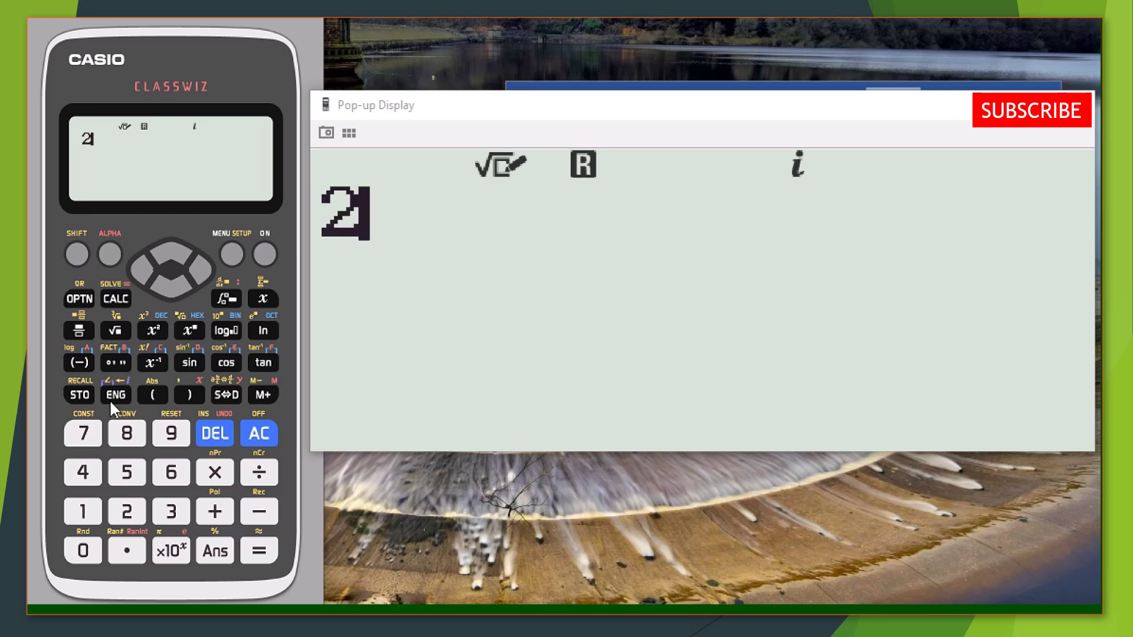
left_click(115, 332)
type("2")
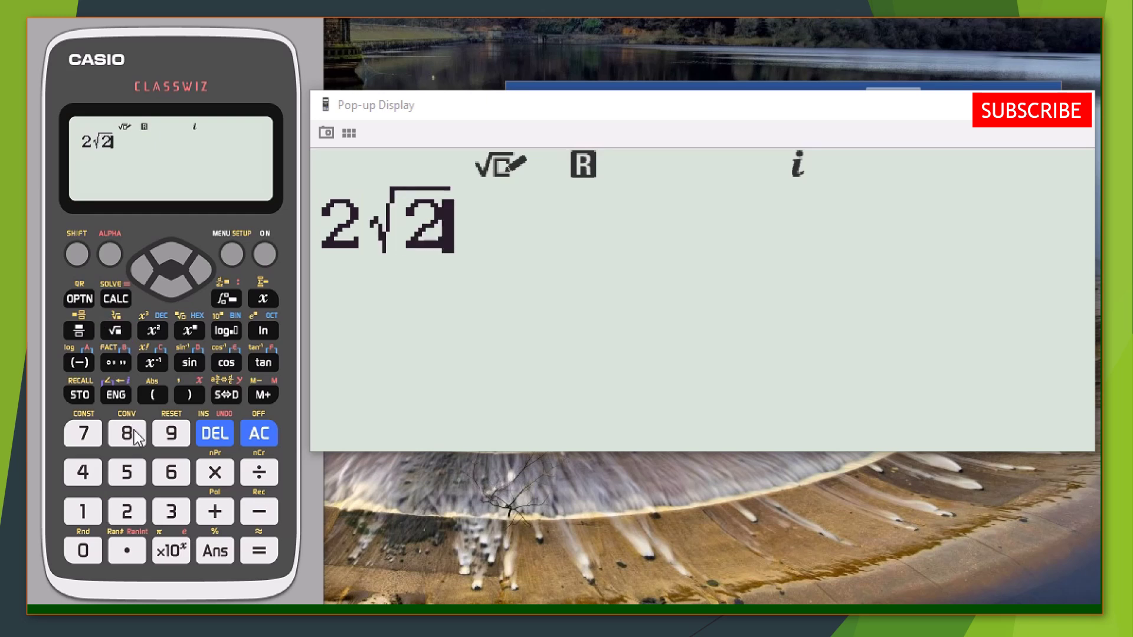
key("Right")
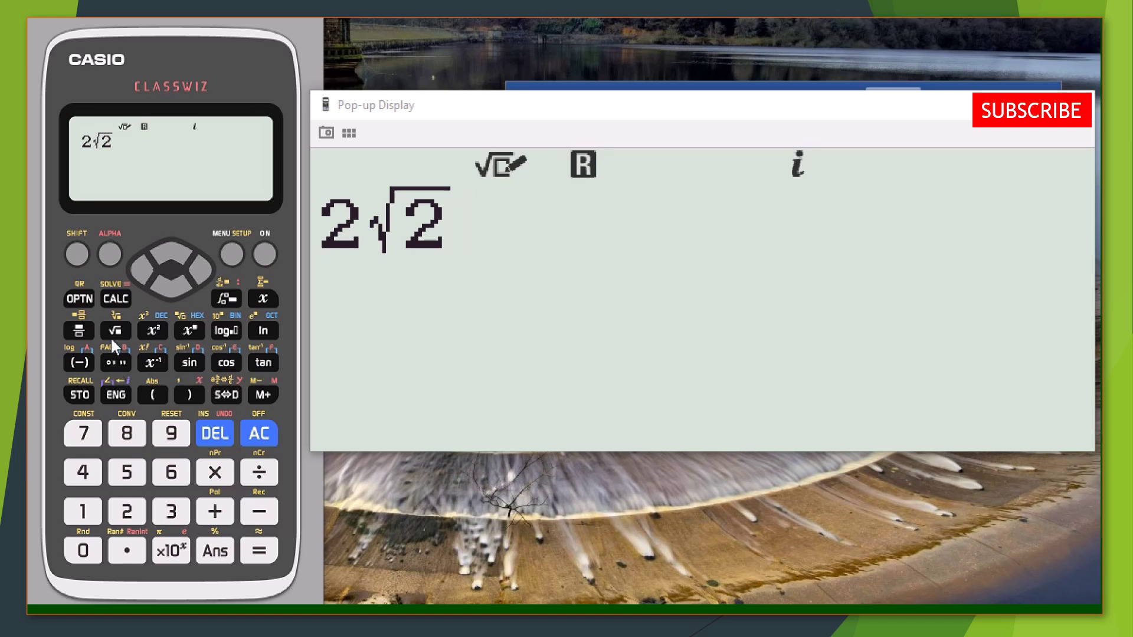
left_click(80, 257)
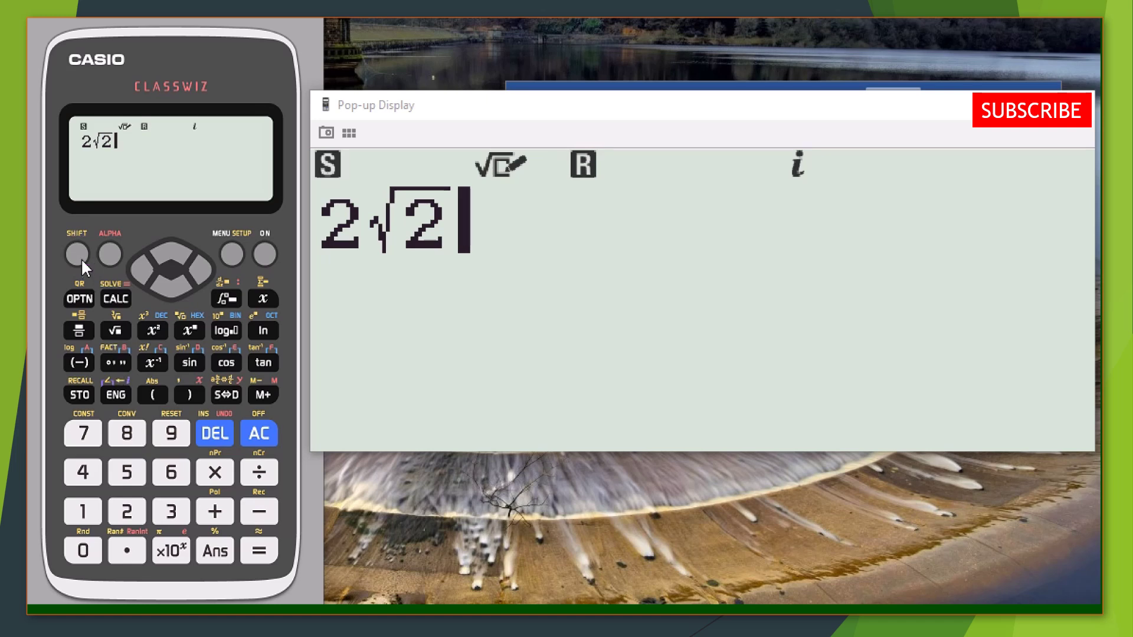
left_click(120, 391)
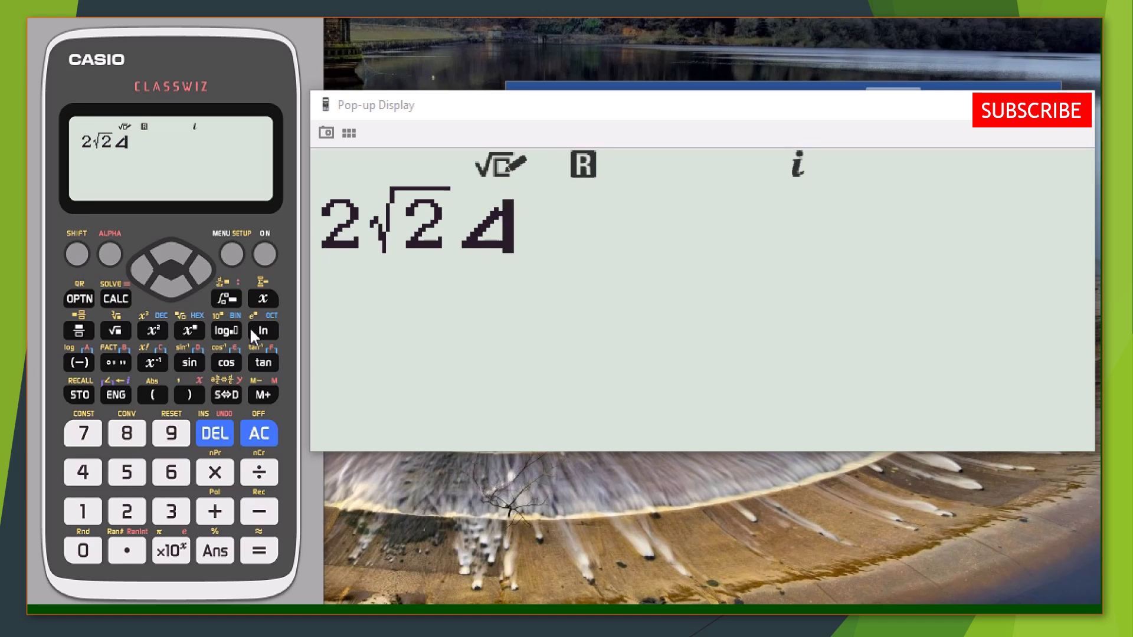
Step: Append ▸a+bi from the OPTN second page and evaluate, producing a Syntax ERROR
left_click(85, 296)
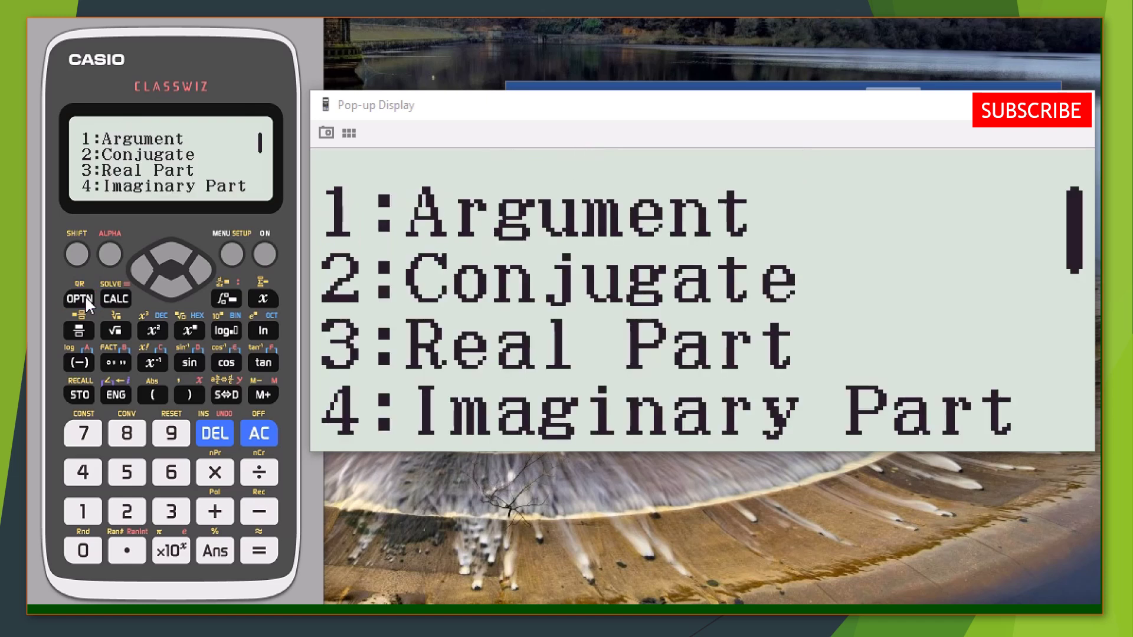
left_click(174, 295)
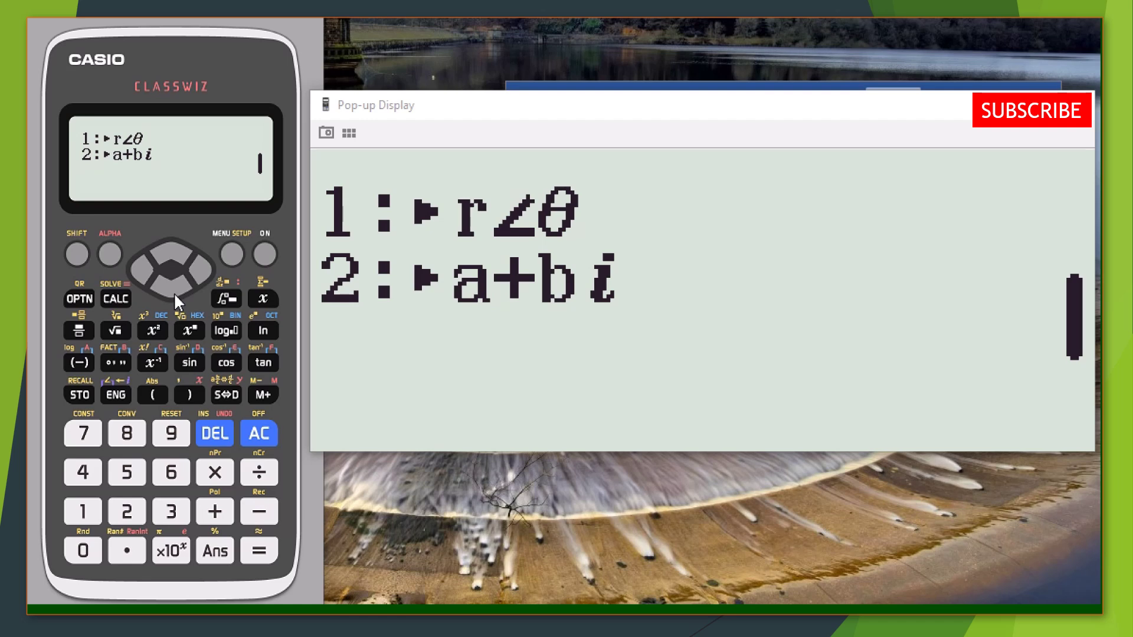
key("2")
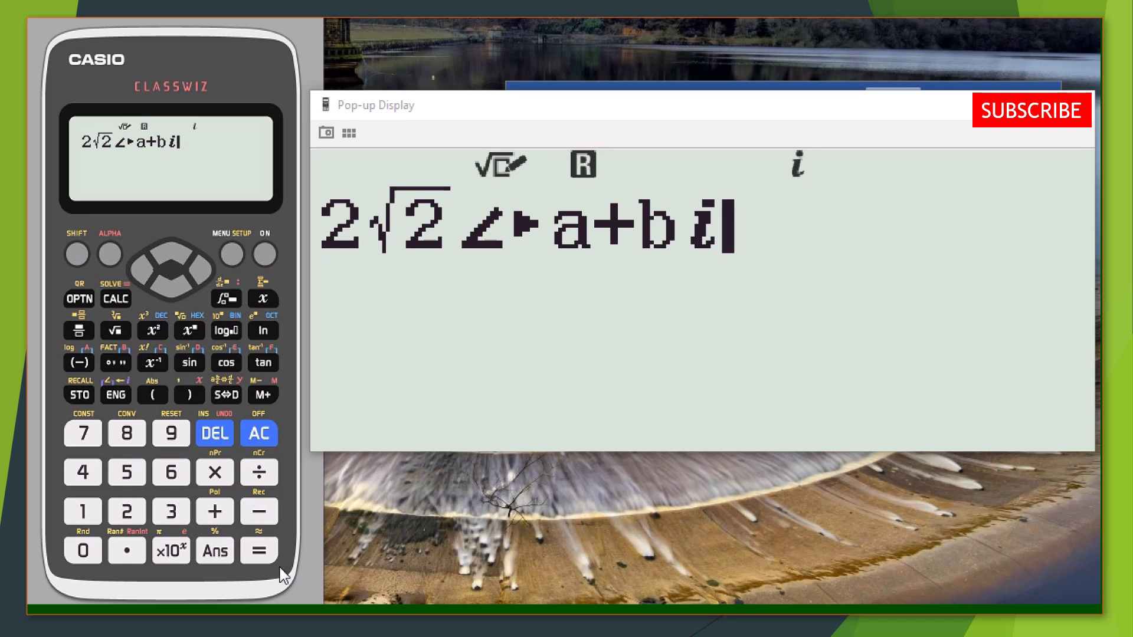
left_click(259, 551)
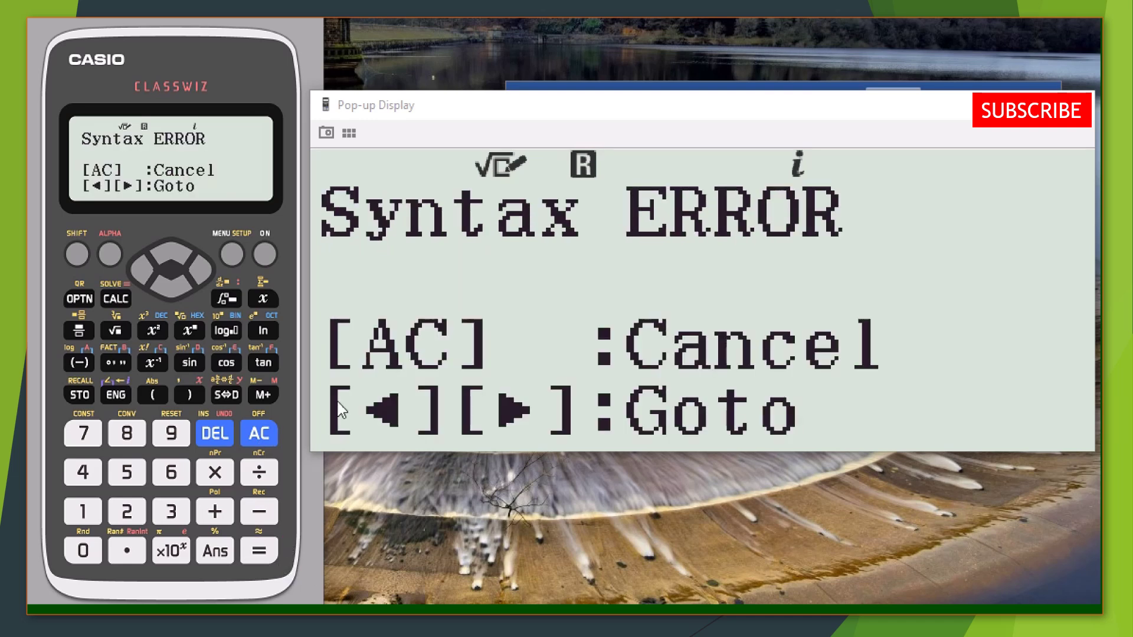
key("Left")
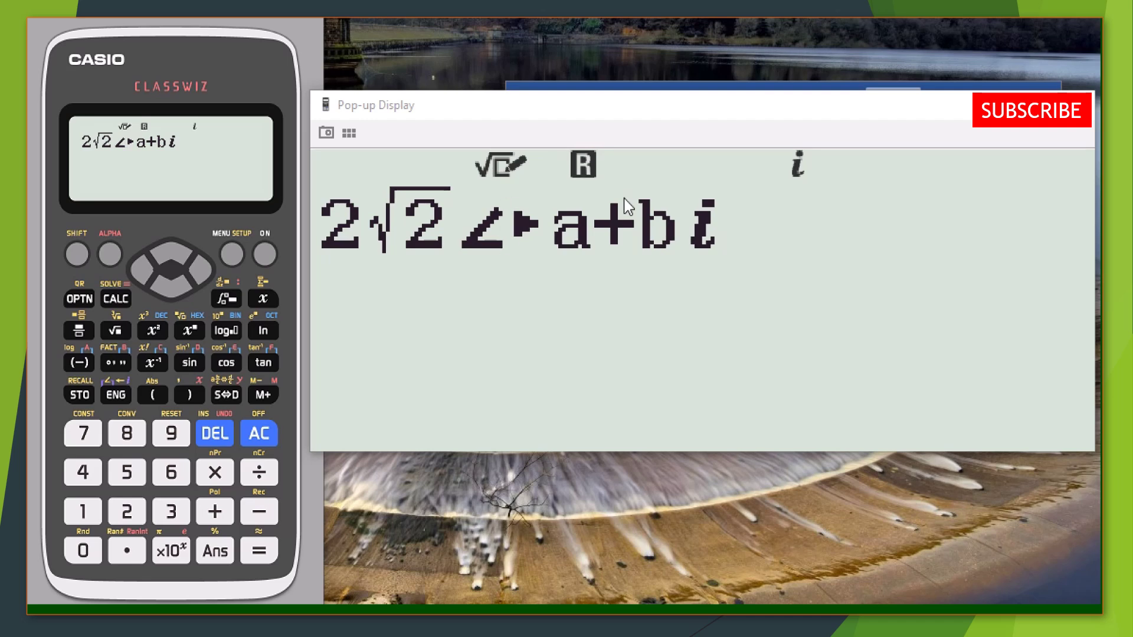
Step: Fill in the angle as the fraction 3π/4 and evaluate, giving -2+2i
type("3")
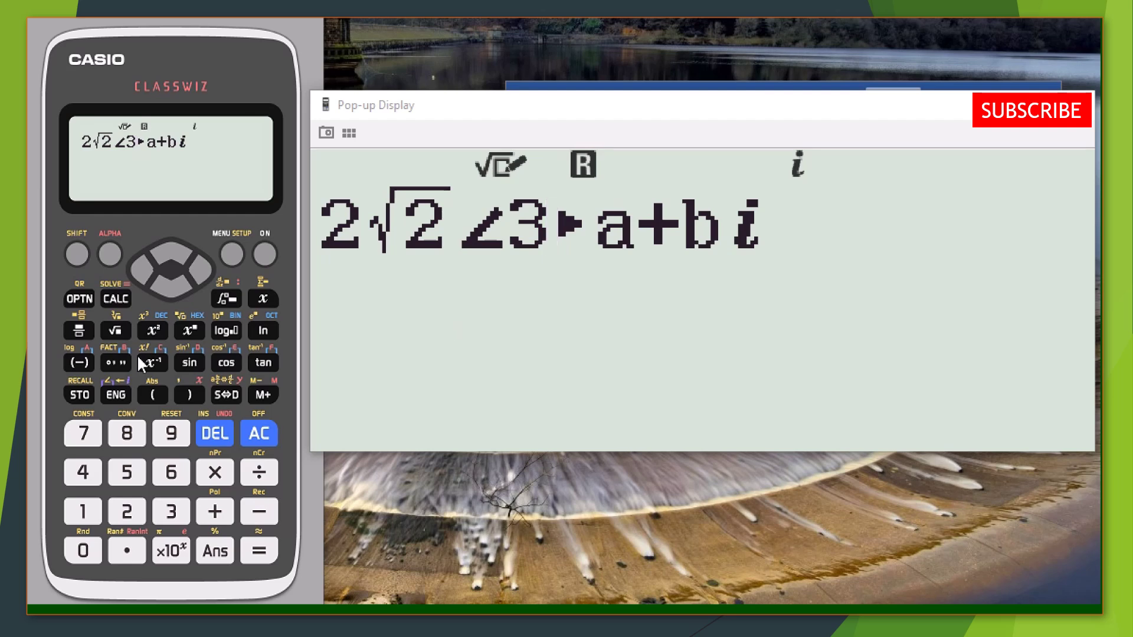
left_click(79, 253)
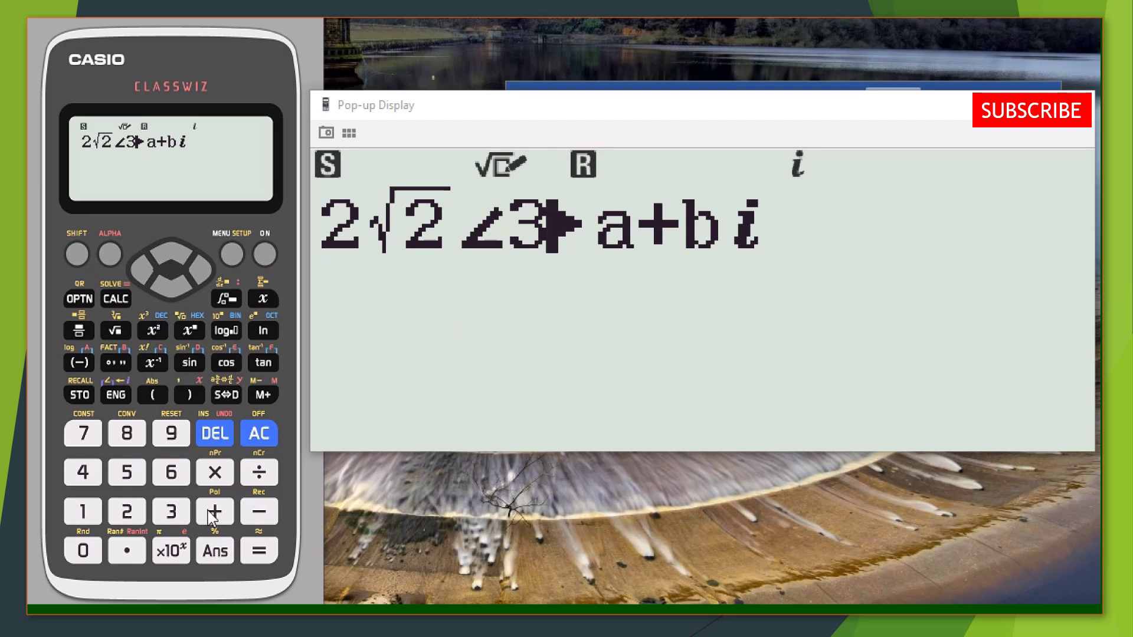
left_click(181, 552)
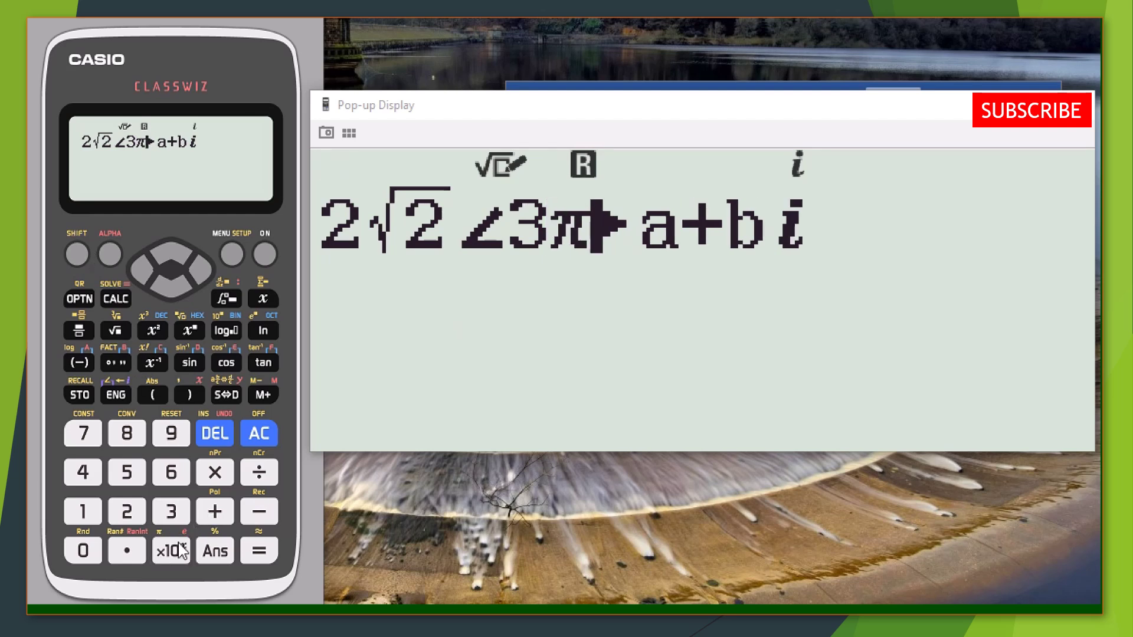
left_click(80, 337)
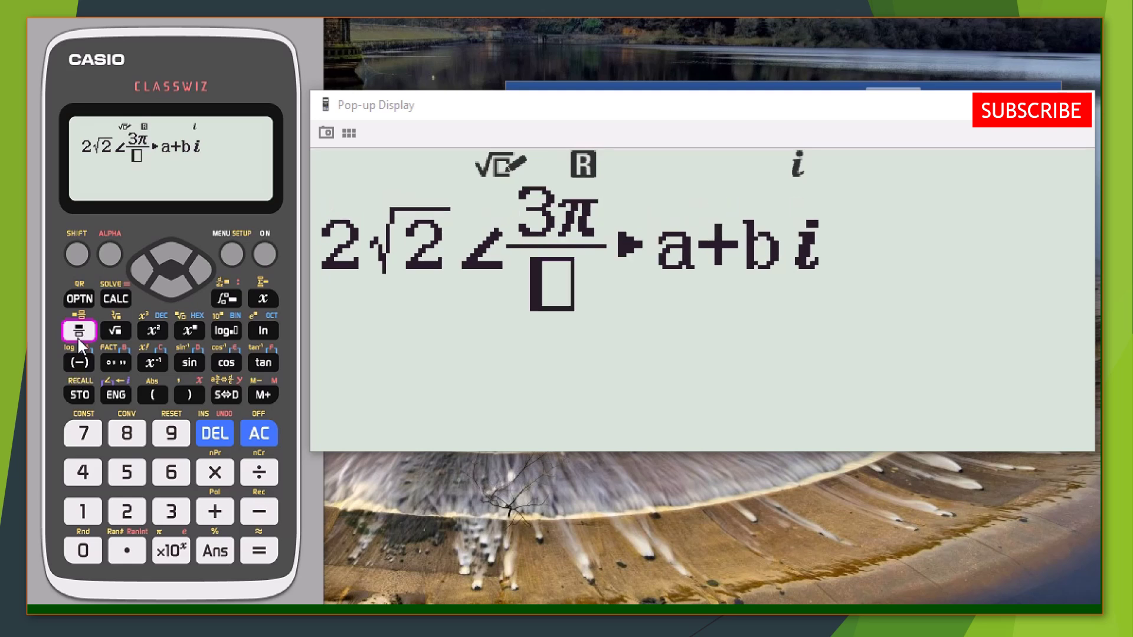
left_click(81, 473)
left_click(257, 551)
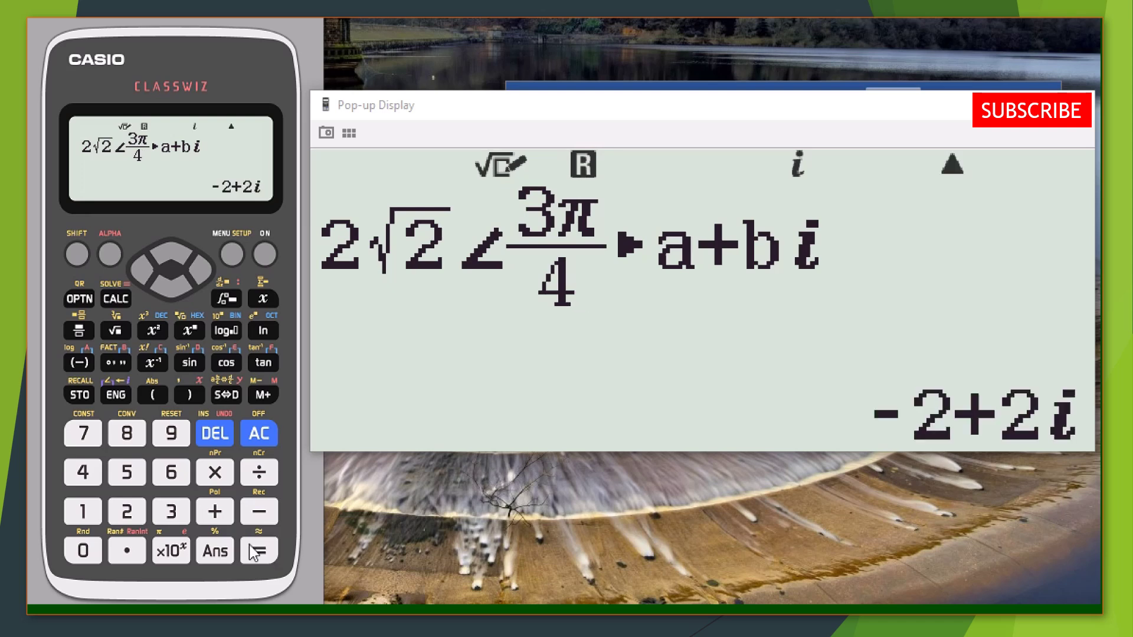